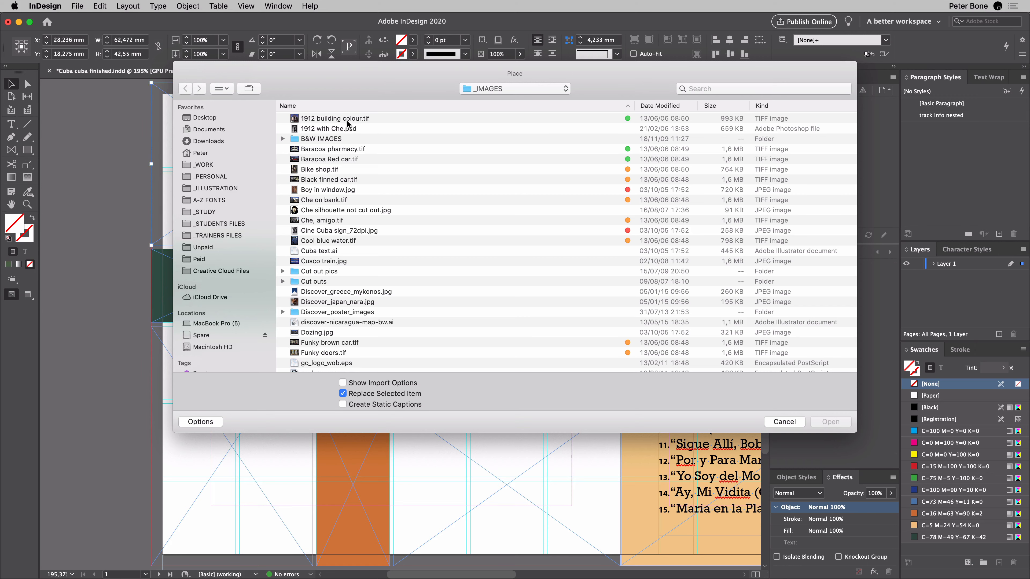
Step: Try placing 1912 building colour.tif in the selected large upper-left picture frame, and undo the placement
{"action": "left_click", "coordinate": [347, 120]}
{"action": "key", "text": "Return"}
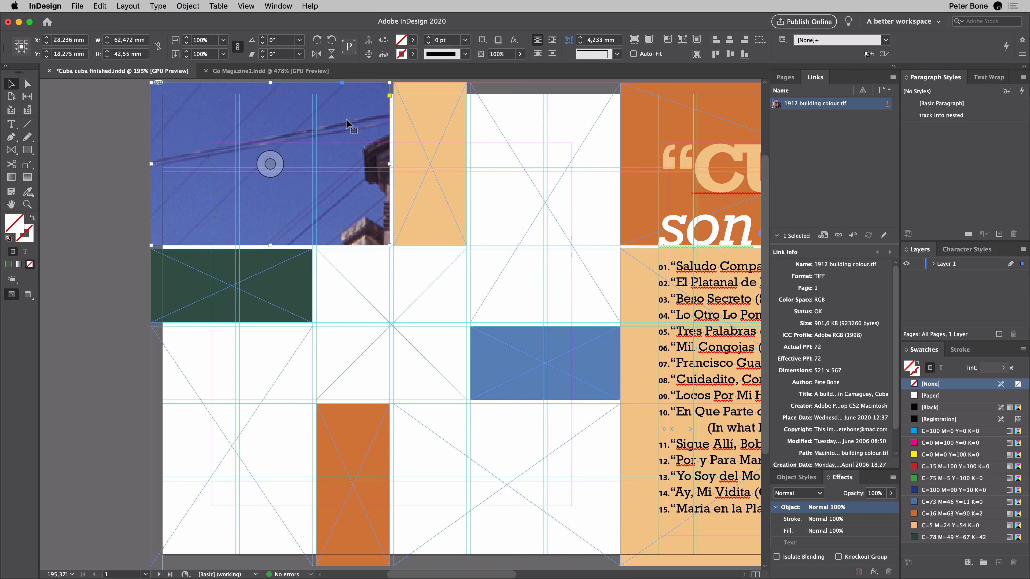
{"action": "key", "text": "super+z"}
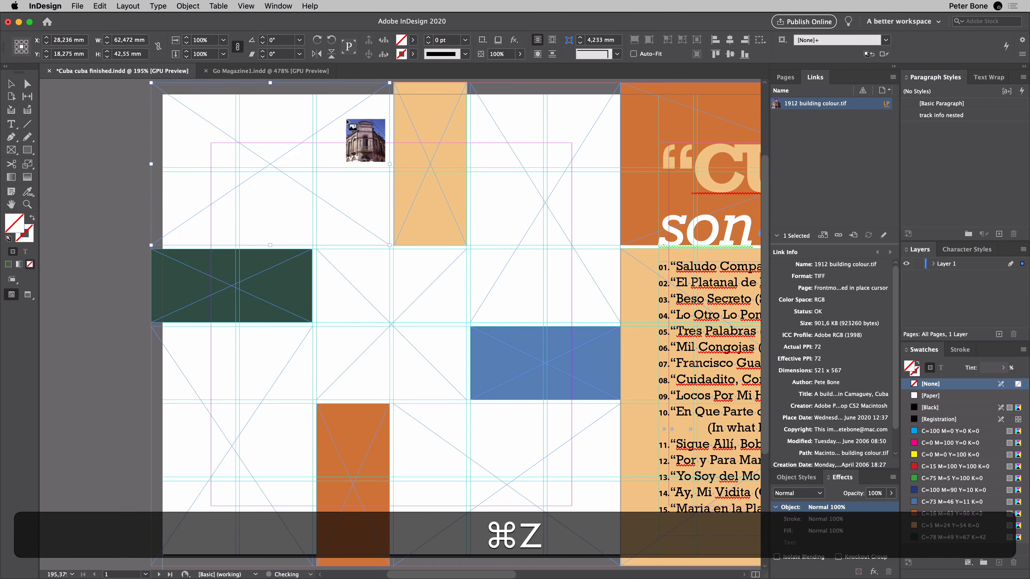
{"action": "key", "text": "super+z"}
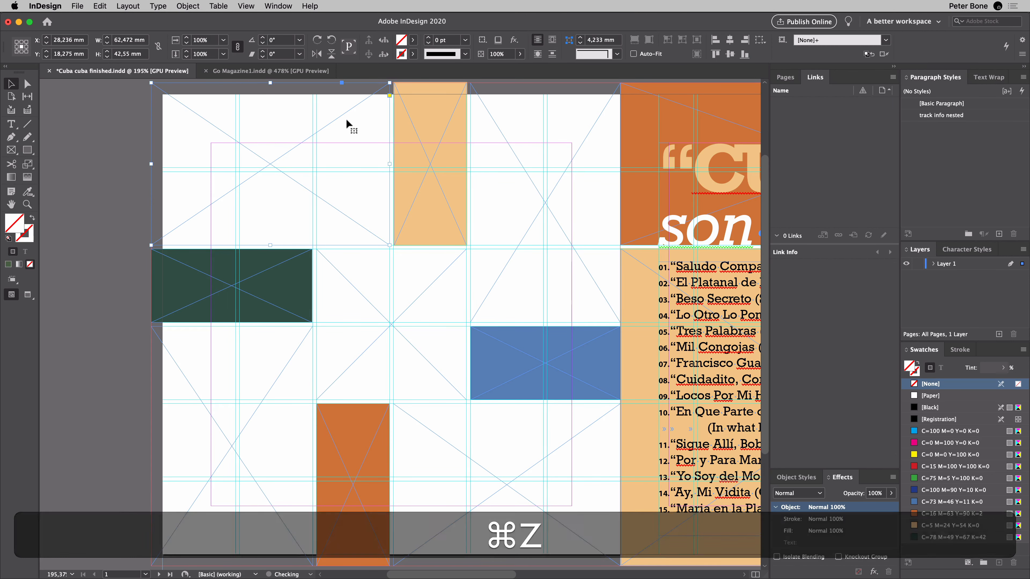
Step: With nothing selected, load eleven _IMAGES files for placing, from 1912 building colour.tif through Cool blue water.tif, skipping 1912 with Che.psd and the B&W IMAGES folder
{"action": "left_click", "coordinate": [107, 159]}
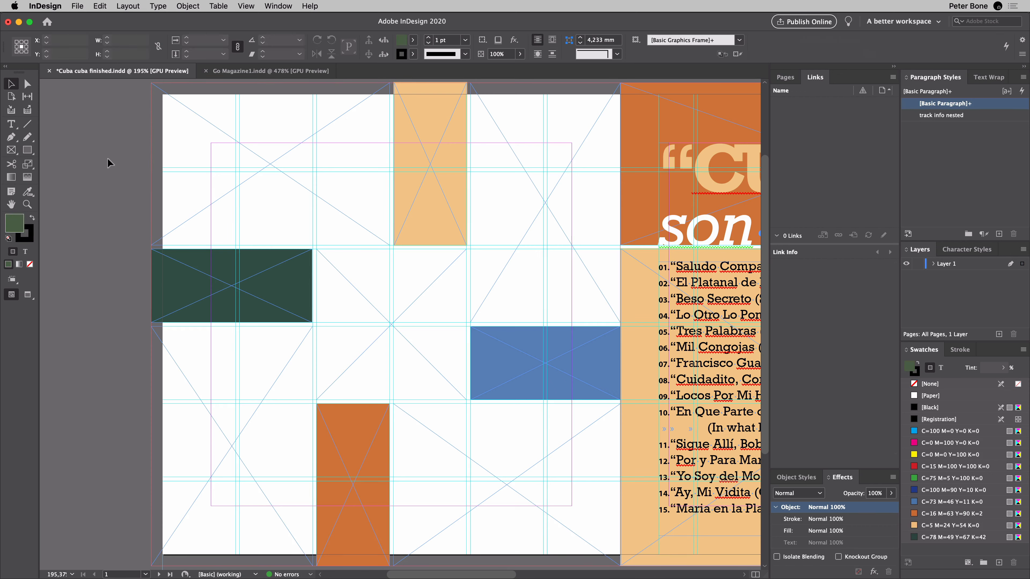
{"action": "key", "text": "super+d"}
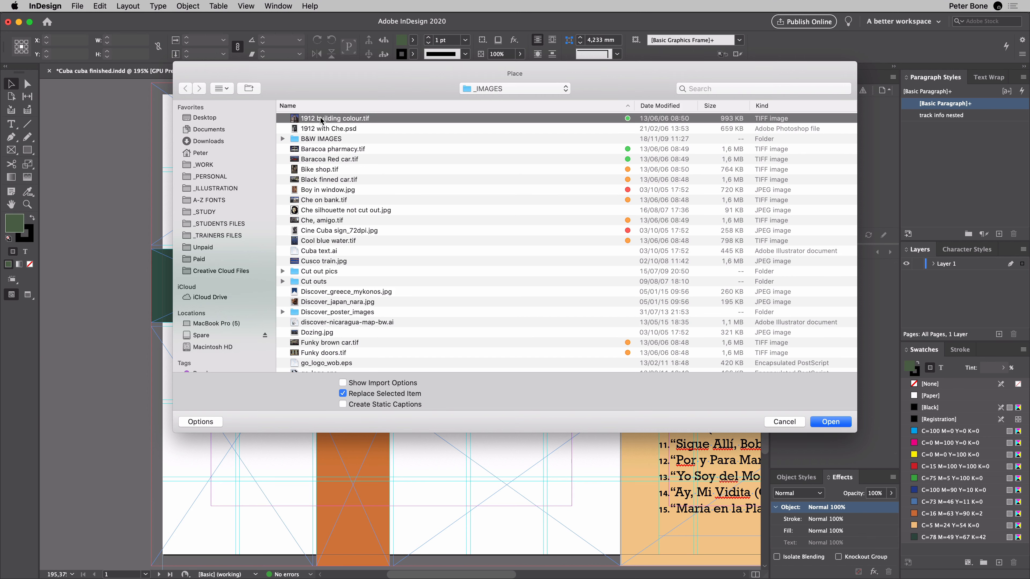
{"action": "left_click", "coordinate": [327, 149], "text": "super"}
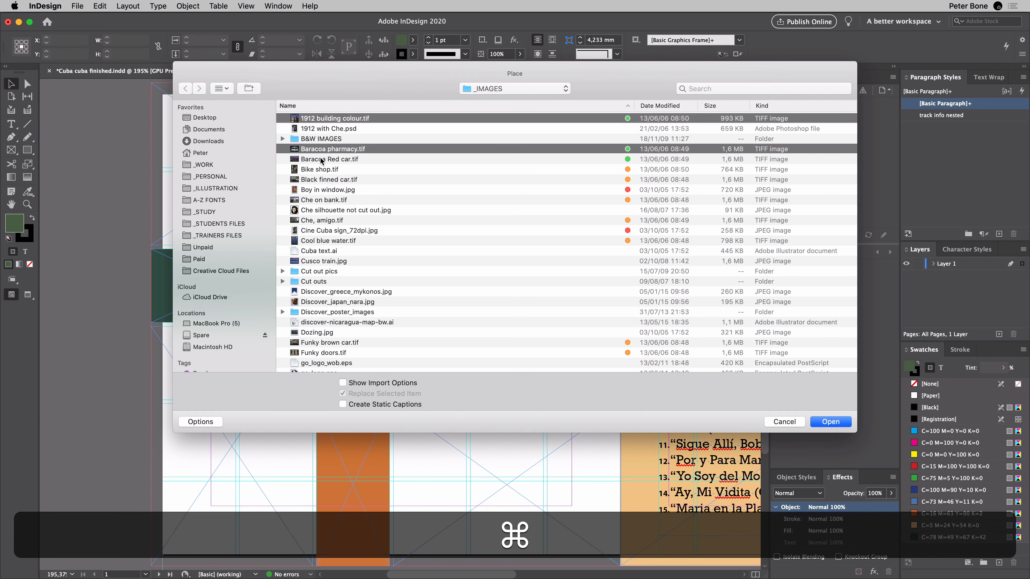
{"action": "left_click", "coordinate": [321, 159], "text": "super"}
{"action": "left_click", "coordinate": [320, 169], "text": "super"}
{"action": "left_click", "coordinate": [319, 180], "text": "super"}
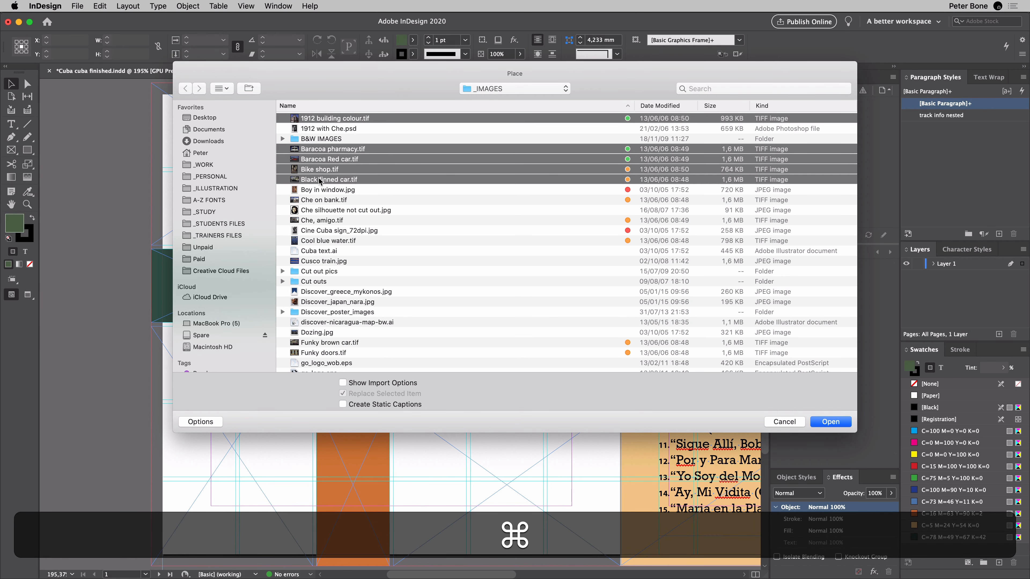
{"action": "left_click", "coordinate": [320, 190], "text": "super"}
{"action": "left_click", "coordinate": [317, 201], "text": "super"}
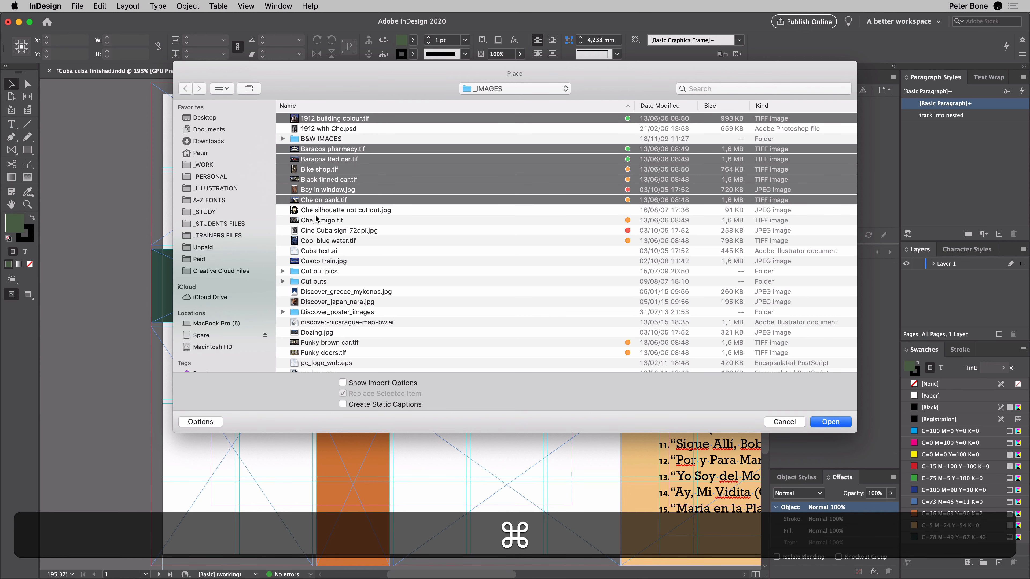
{"action": "left_click", "coordinate": [316, 220], "text": "super"}
{"action": "left_click", "coordinate": [316, 212], "text": "super"}
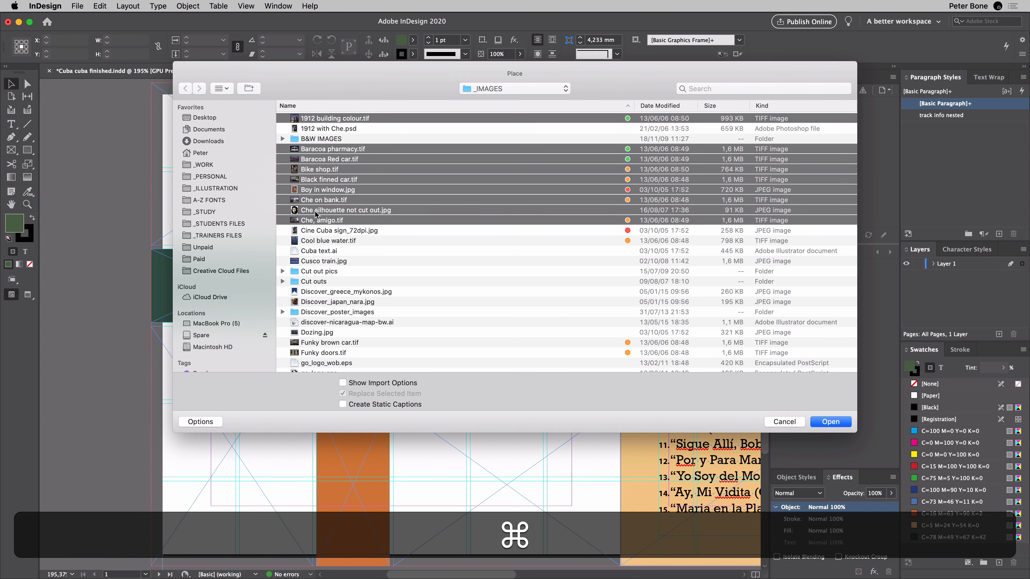
{"action": "left_click", "coordinate": [314, 241], "text": "super"}
{"action": "left_click", "coordinate": [314, 231], "text": "super"}
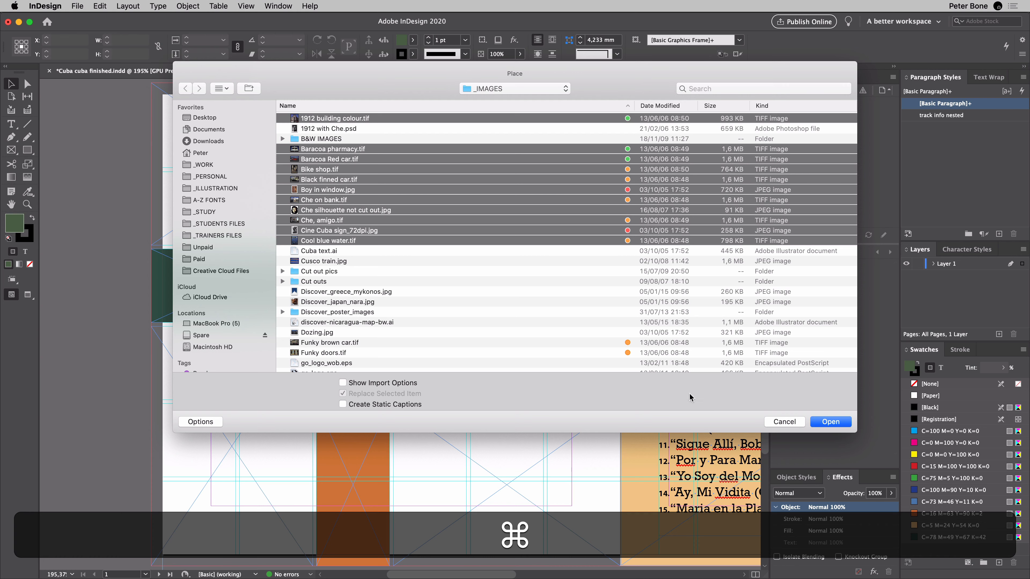
{"action": "left_click", "coordinate": [828, 422]}
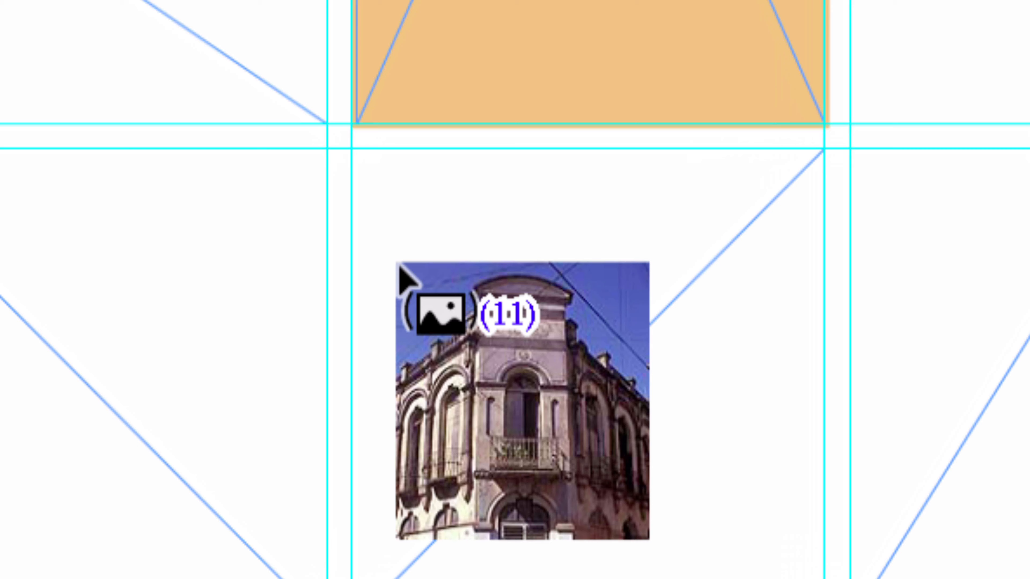
Step: Cycle through the images loaded for placing and discard Baracoa Red car.tif from them
{"action": "key", "text": "Down"}
{"action": "key", "text": "Down"}
{"action": "key", "text": "Down"}
{"action": "key", "text": "Down"}
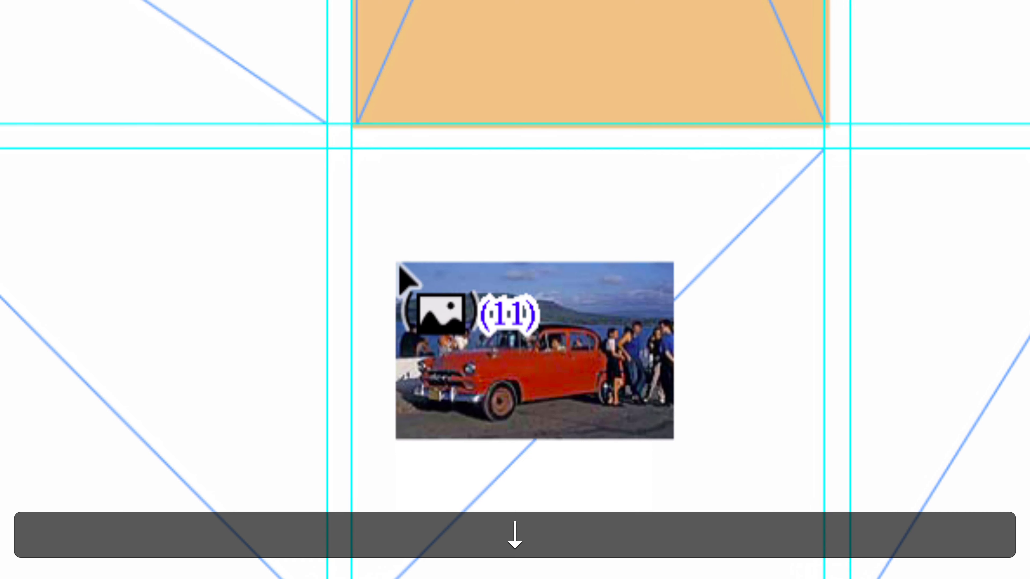
{"action": "key", "text": "Down"}
{"action": "key", "text": "Down"}
{"action": "key", "text": "Down"}
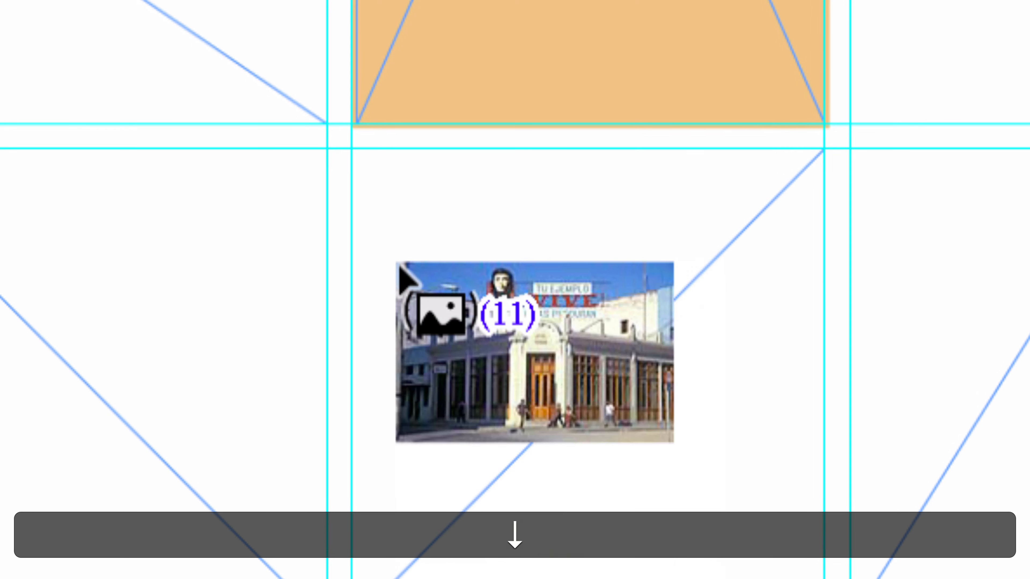
{"action": "key", "text": "Escape"}
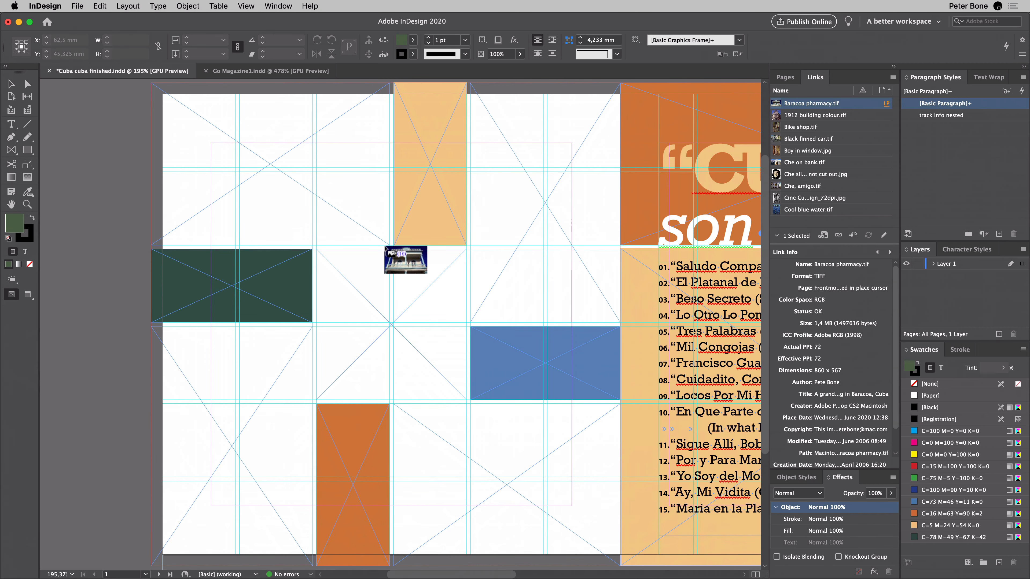
Step: Place Baracoa pharmacy.tif in the upper-left frame, Boy in window.jpg in the tall upper frame and Che silhouette not cut out.jpg in the central frame
{"action": "left_click", "coordinate": [338, 179]}
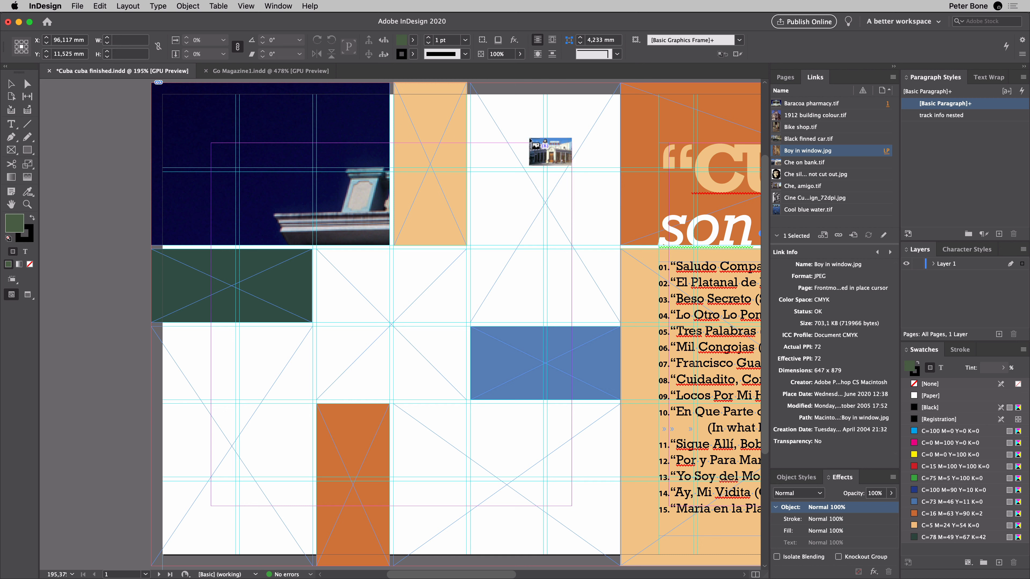
{"action": "left_click", "coordinate": [529, 139]}
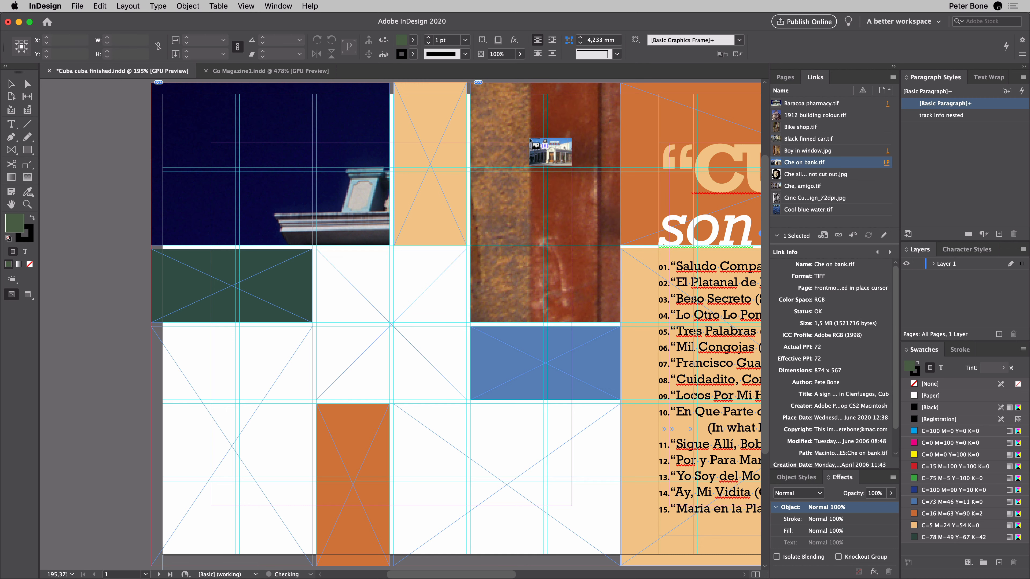
{"action": "key", "text": "Down"}
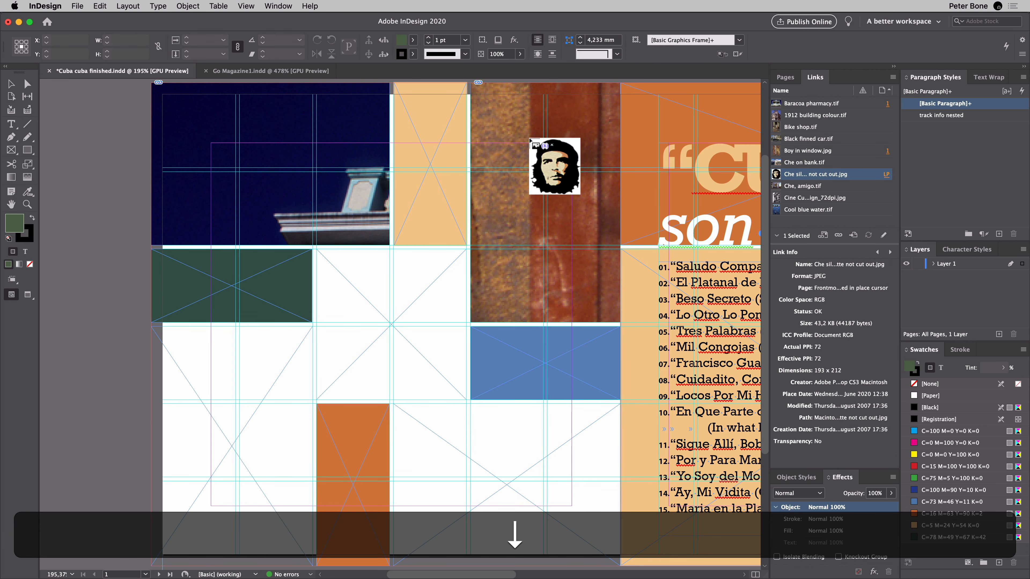
{"action": "left_click", "coordinate": [367, 279]}
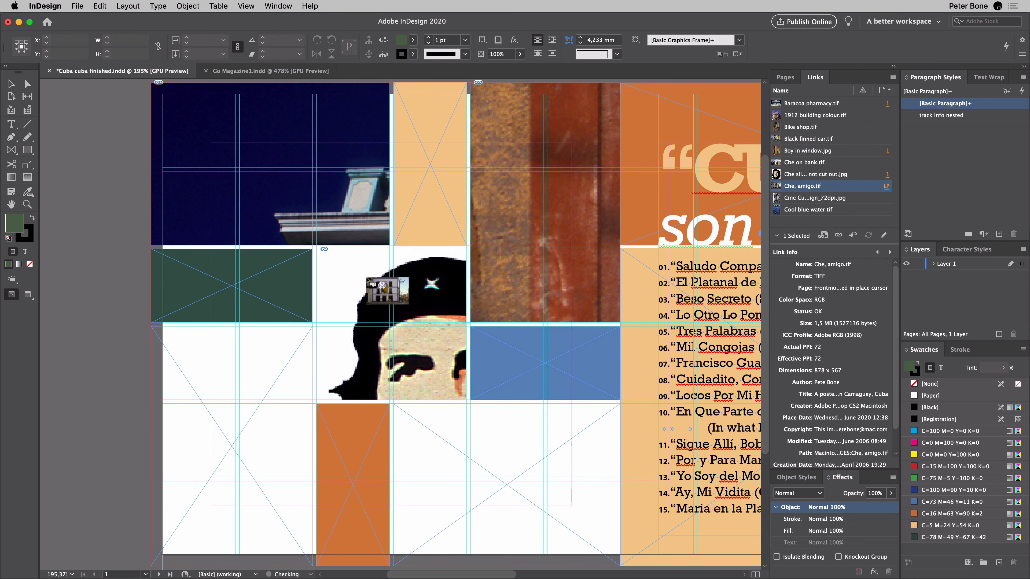
Step: Place Cool blue water.tif in the page's lower-left frame and Black finned car.tif in the lower-right one, discarding all other loaded images
{"action": "key", "text": "Down"}
{"action": "key", "text": "Escape"}
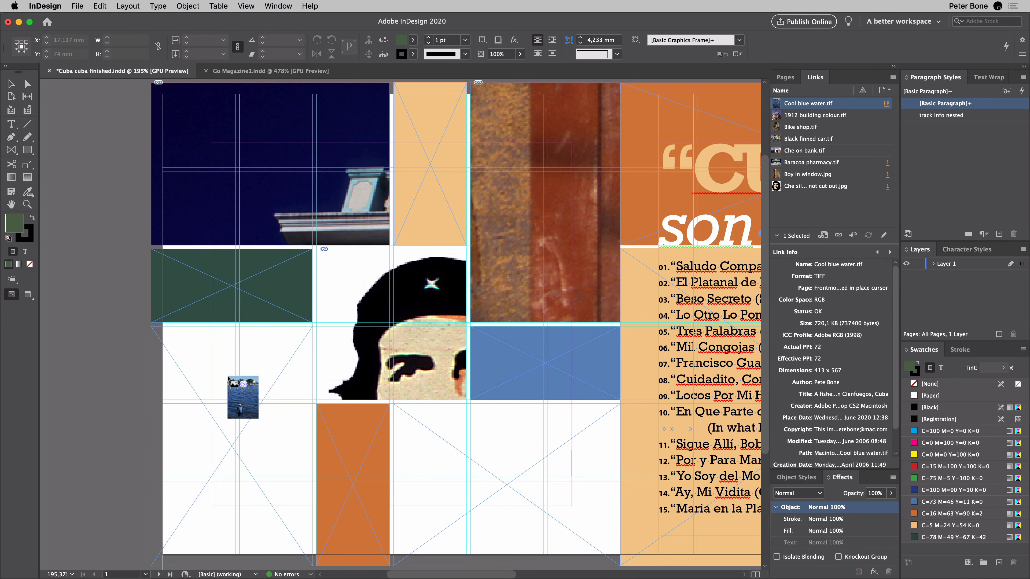
{"action": "left_click", "coordinate": [213, 381]}
{"action": "left_click", "coordinate": [474, 470]}
{"action": "key", "text": "Escape"}
{"action": "key", "text": "Escape"}
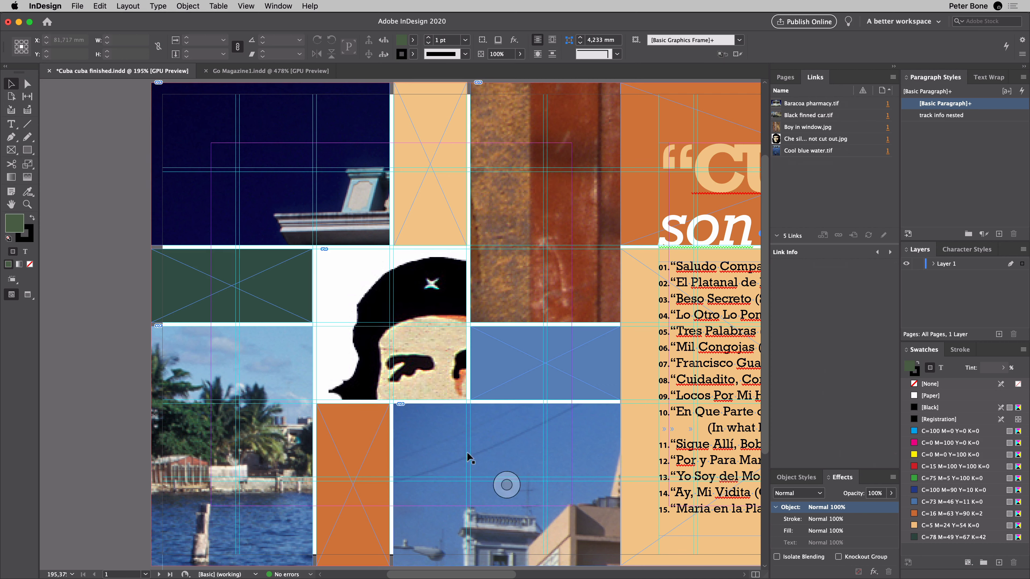
Step: Try Fit Content Proportionally and Fill Frame Proportionally on the Baracoa pharmacy picture
{"action": "left_click", "coordinate": [288, 209]}
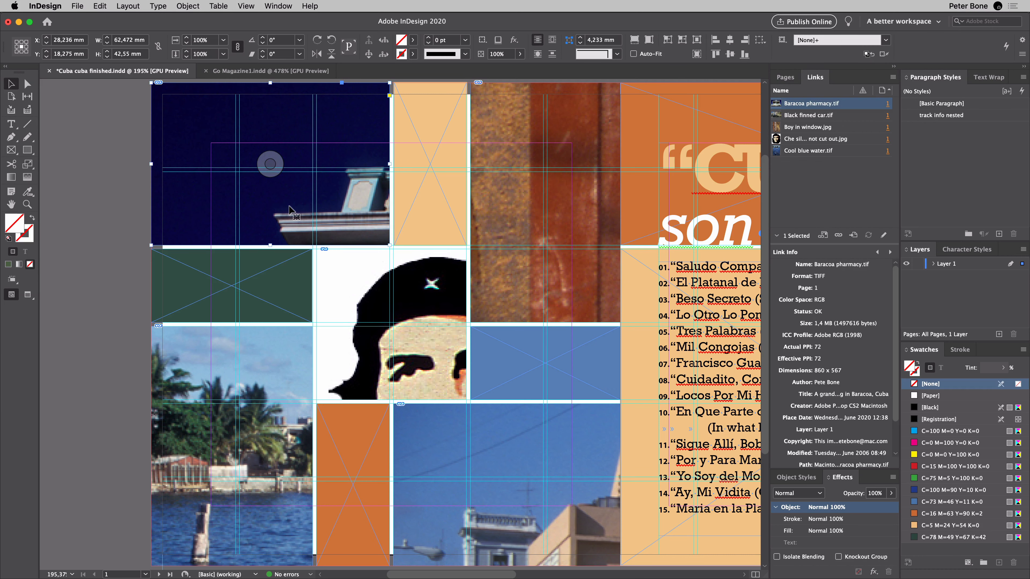
{"action": "left_click", "coordinate": [188, 6]}
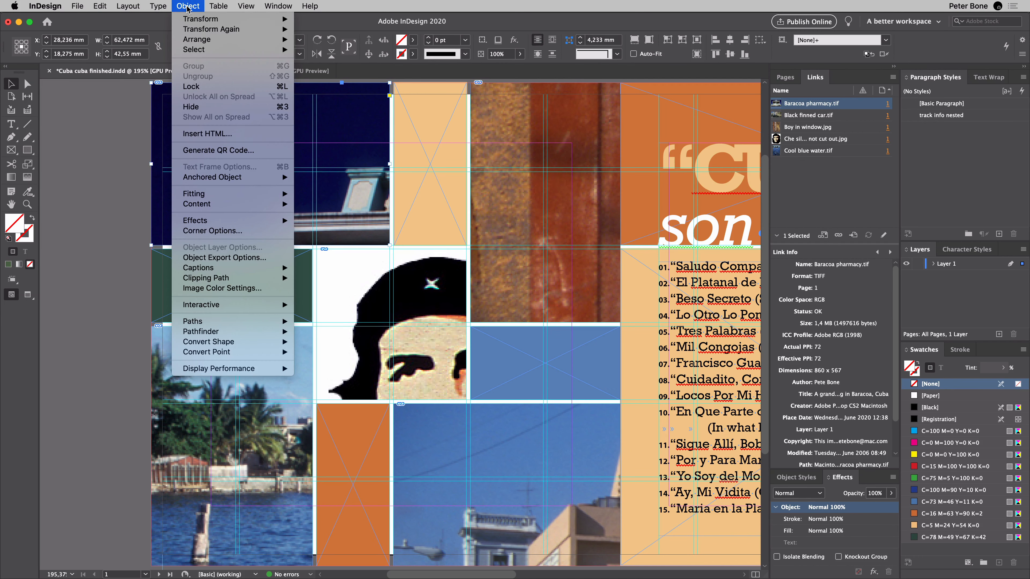
{"action": "mouse_move", "coordinate": [194, 192]}
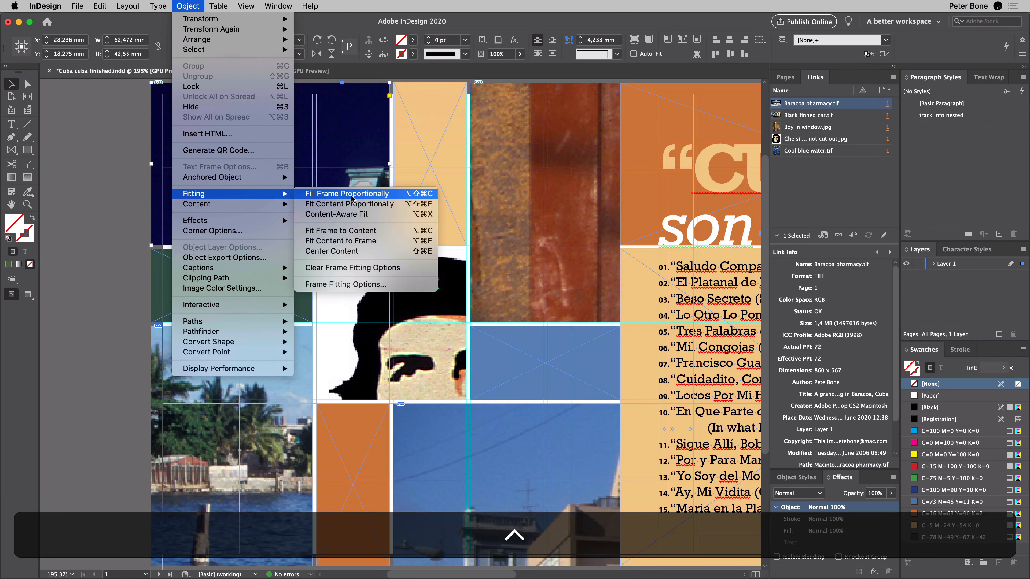
{"action": "left_click", "coordinate": [409, 198]}
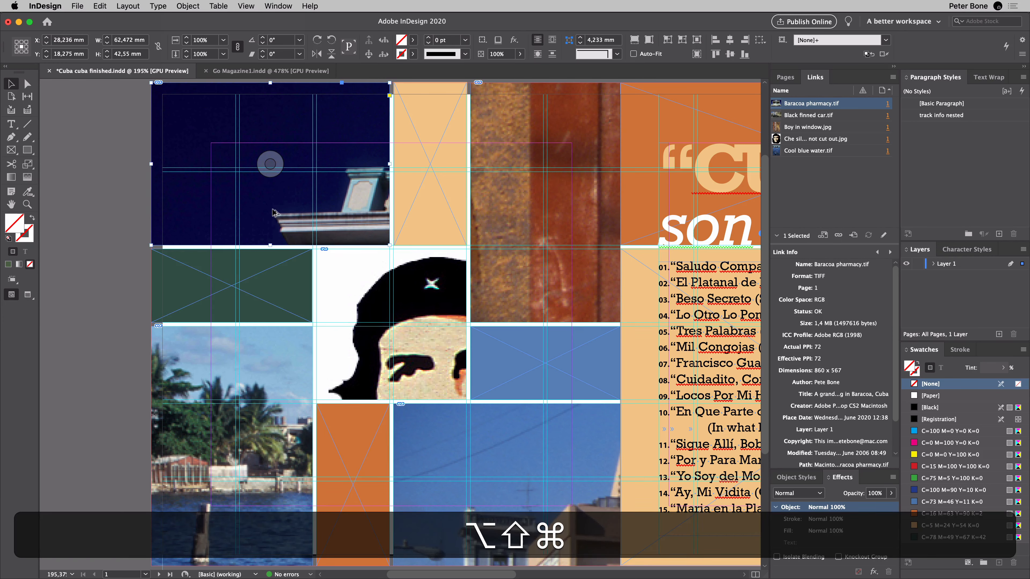
{"action": "key", "text": "alt+shift+super+e"}
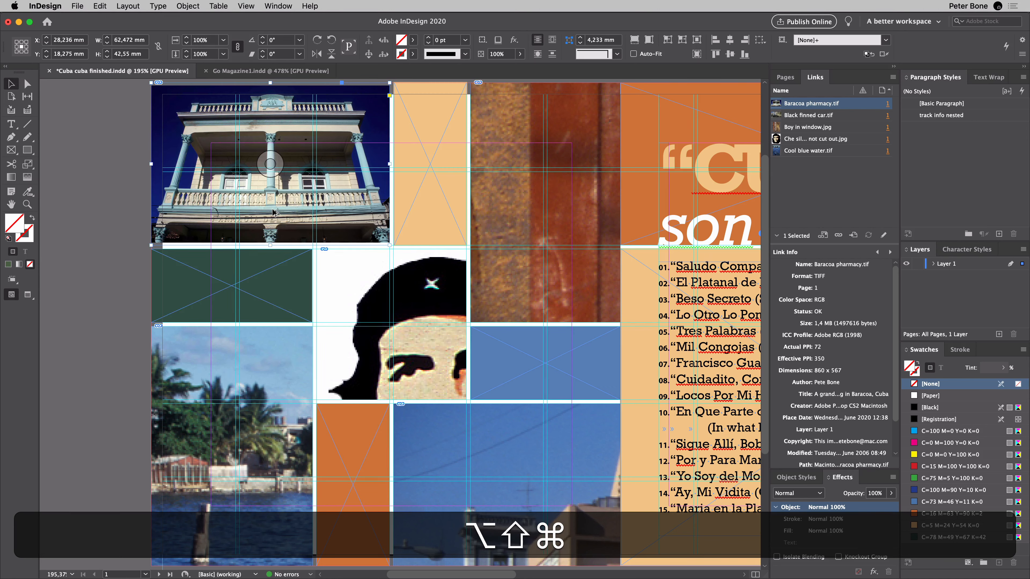
{"action": "key", "text": "alt+shift+super+c"}
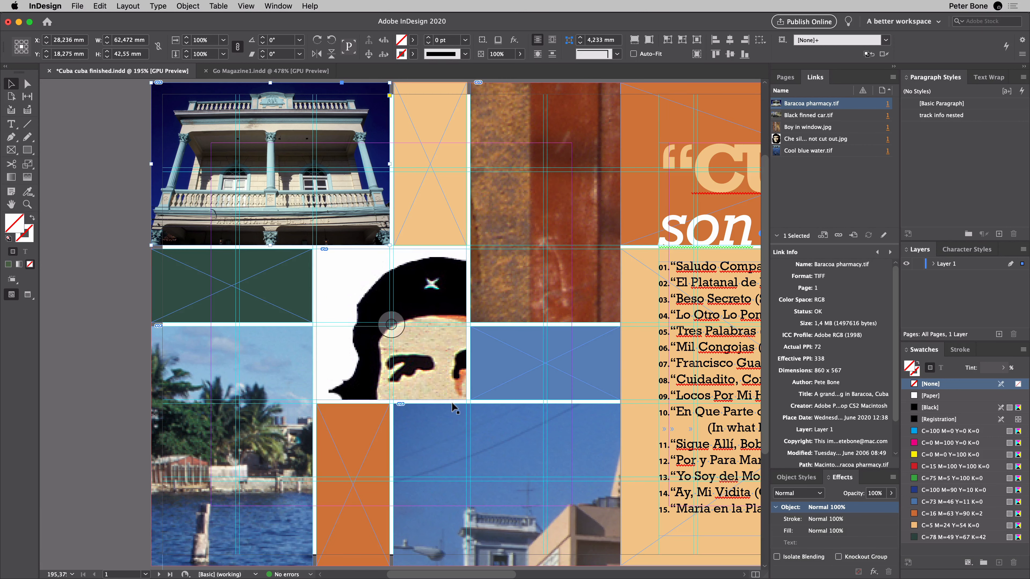
Step: Try Fit Content and Fill Frame Proportionally on the black car picture, and Fill Frame Proportionally on the blue water picture
{"action": "left_click", "coordinate": [463, 453]}
{"action": "key", "text": "super+alt+shift+e"}
{"action": "scroll", "coordinate": [463, 453], "scroll_direction": "down", "scroll_amount": 2}
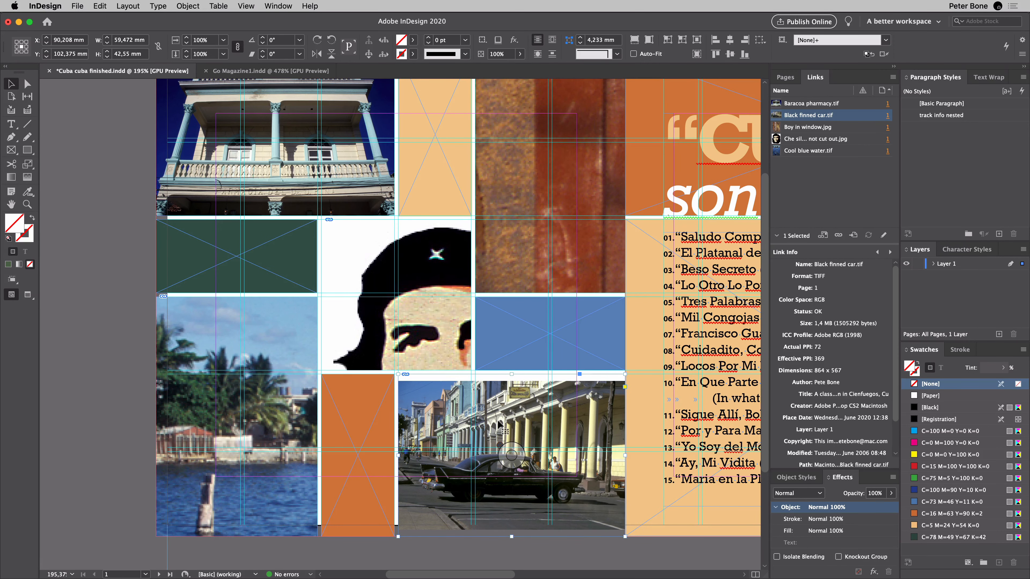
{"action": "key", "text": "super+alt+shift+c"}
{"action": "left_click", "coordinate": [236, 416]}
{"action": "key", "text": "super+alt+shift+c"}
{"action": "left_click", "coordinate": [531, 194]}
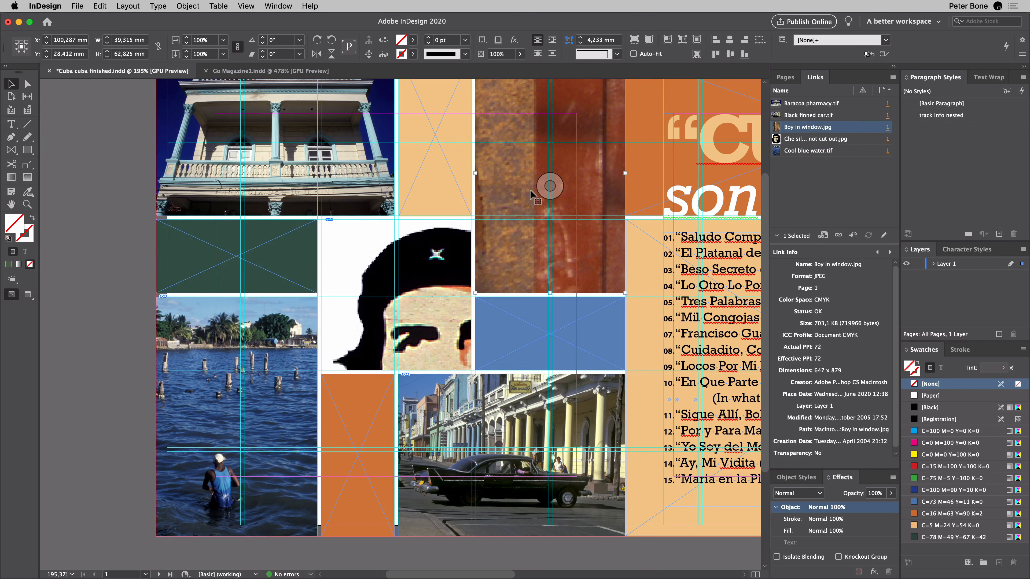
Step: Undo the fitting changes made to the blue water, black car and Baracoa pharmacy pictures
{"action": "key", "text": "super+z"}
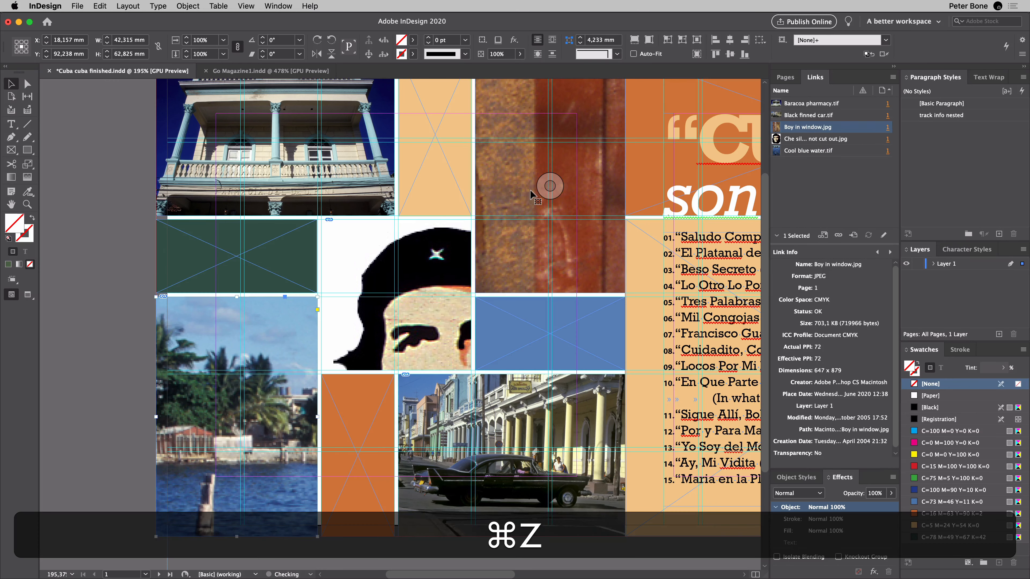
{"action": "key", "text": "super+z"}
{"action": "key", "text": "super+z"}
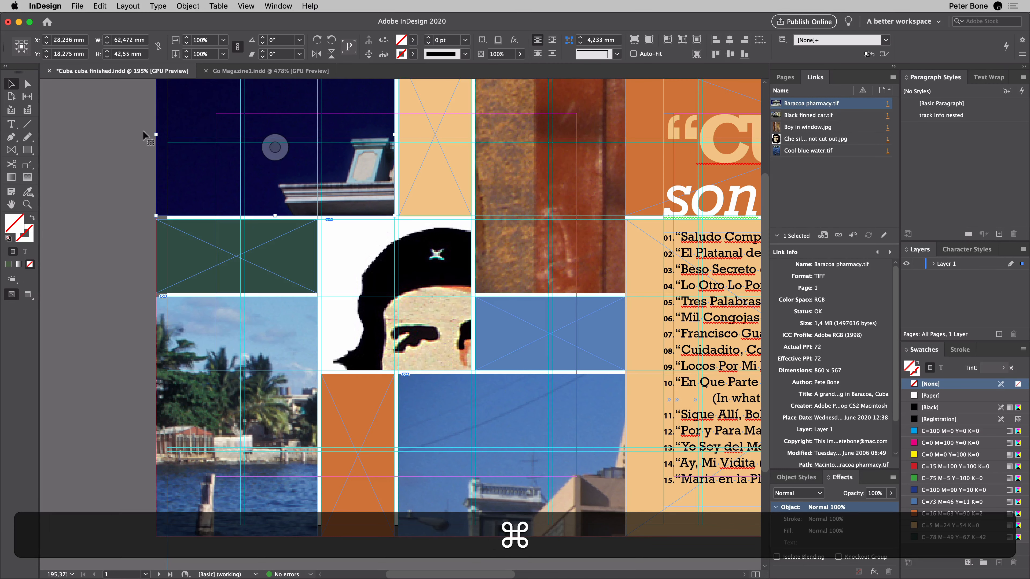
Step: Select all five placed pictures together and apply Fill Frame Proportionally to them
{"action": "left_click_drag", "start_coordinate": [94, 131], "coordinate": [543, 455]}
{"action": "key", "text": "super+a"}
{"action": "key", "text": "super+alt+shift+c"}
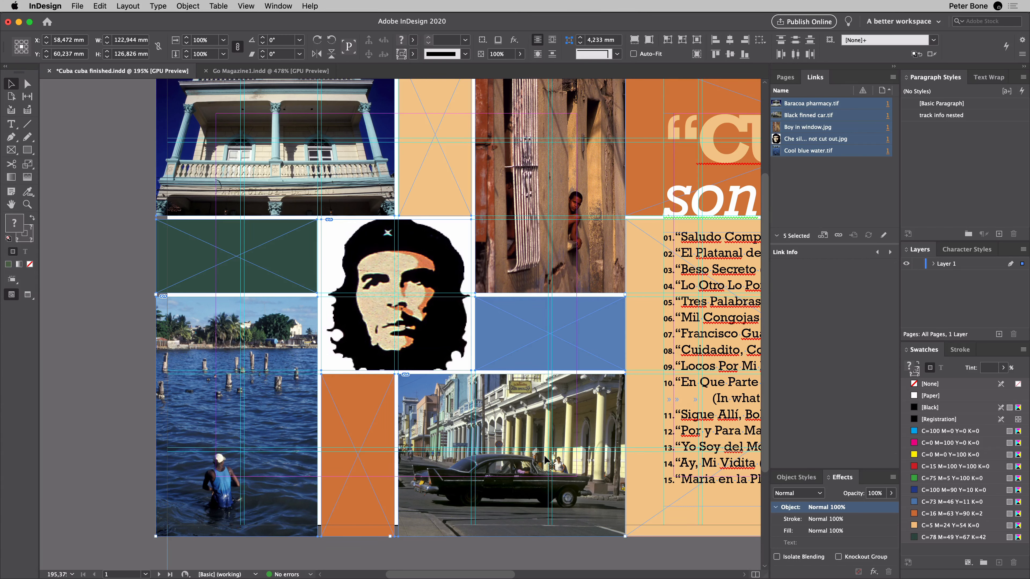